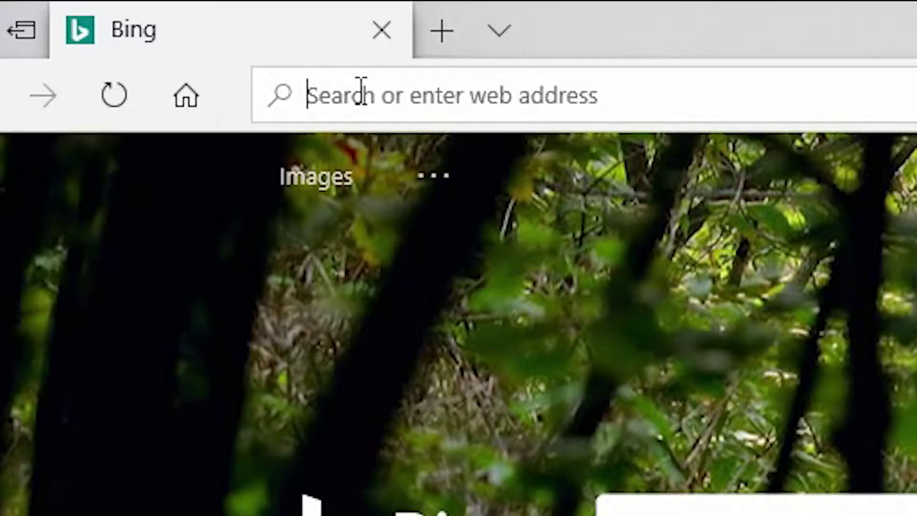
Go to account.microsoft.com/family in Microsoft Edge.
text(account)
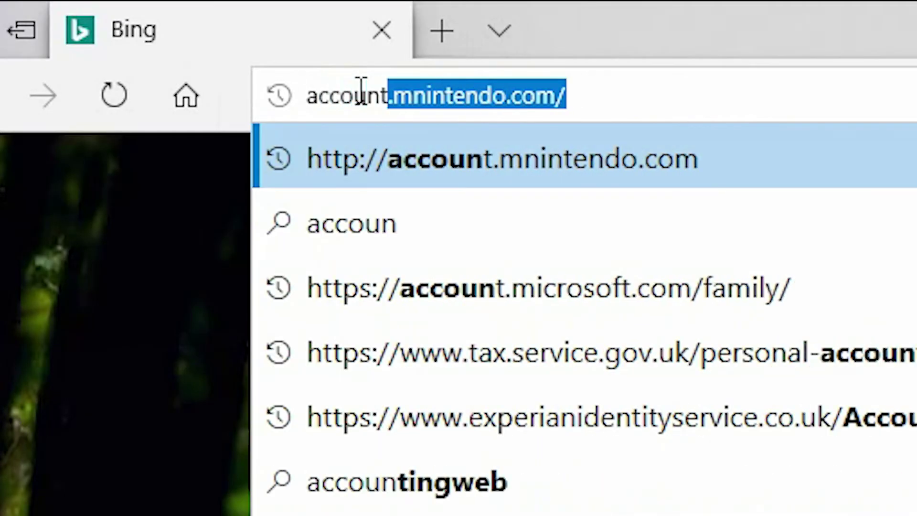
text(.mic)
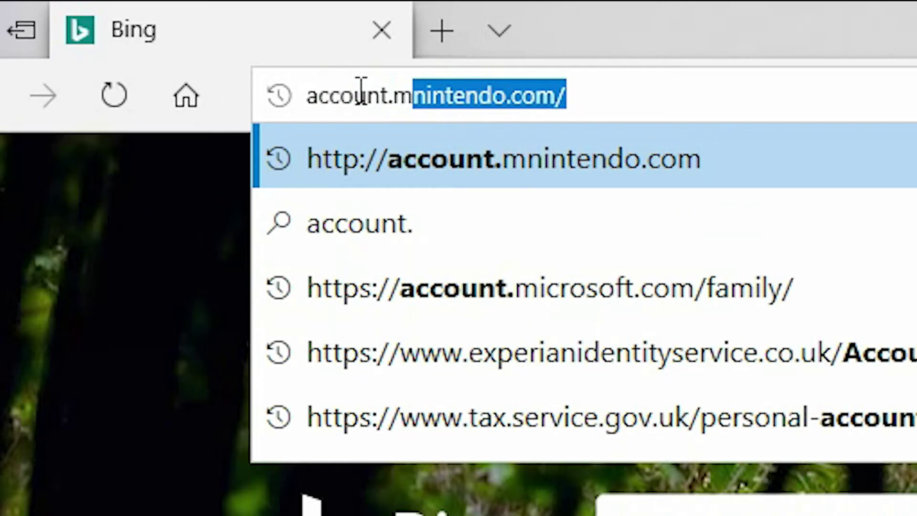
text(rosoft.com)
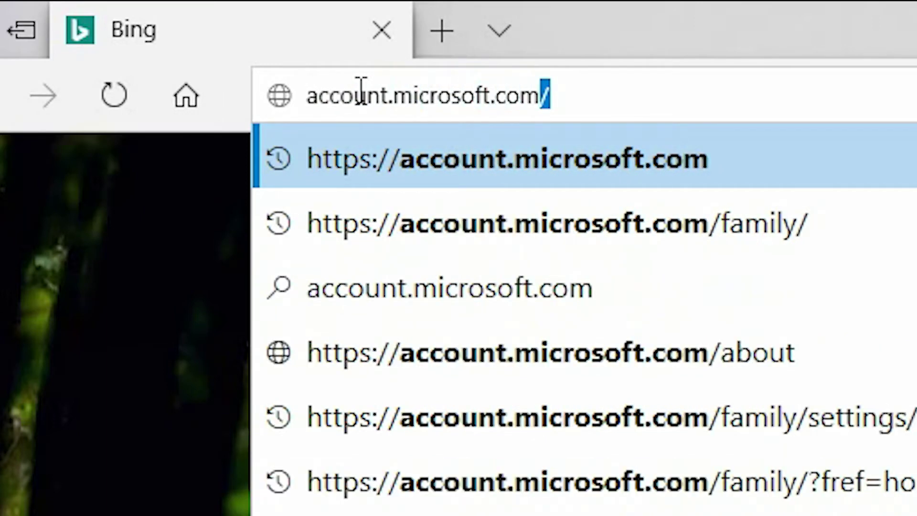
text(/family/)
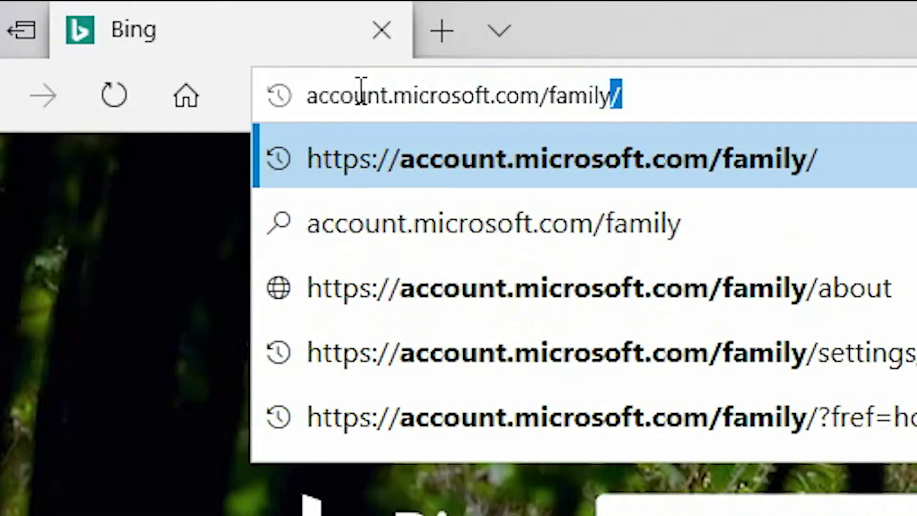
key(Return)
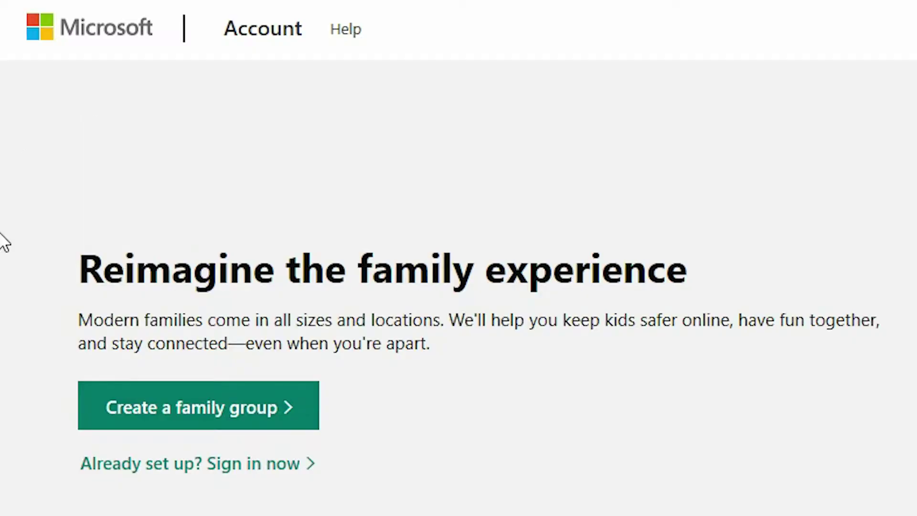
Sign in to the existing family group and enter the account's e-mail address.
click(149, 467)
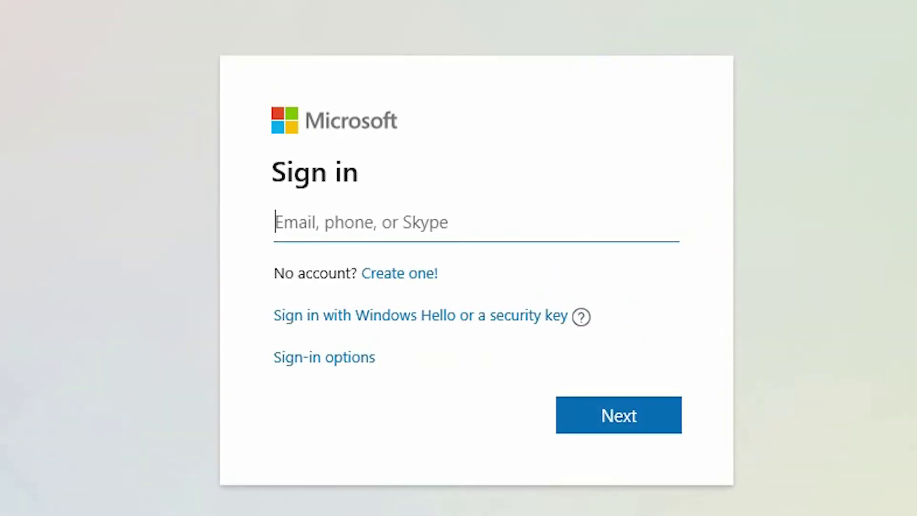
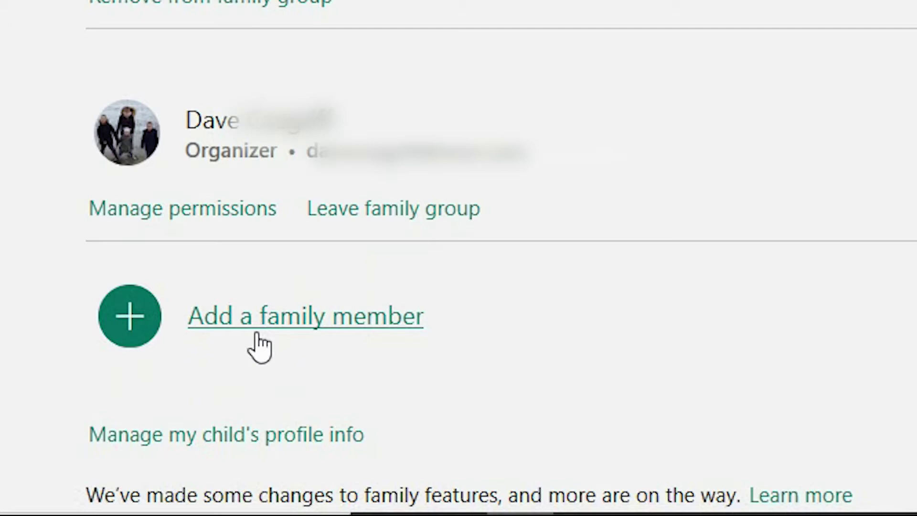
Add a family member and choose to create a new Microsoft account for the child.
click(258, 337)
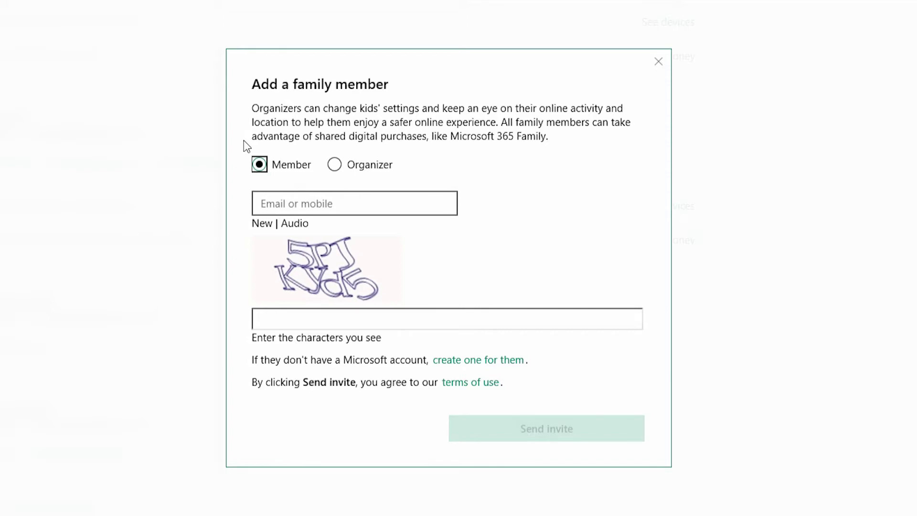
click(267, 206)
click(473, 363)
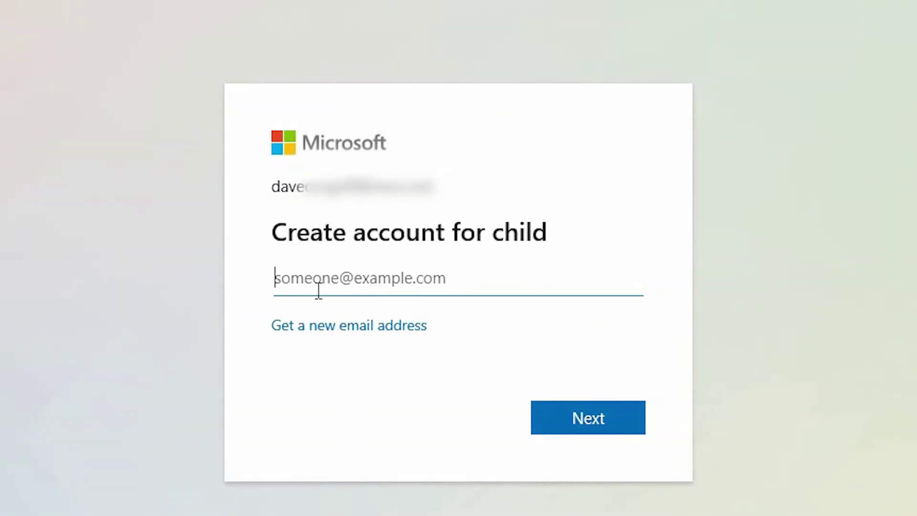
click(318, 329)
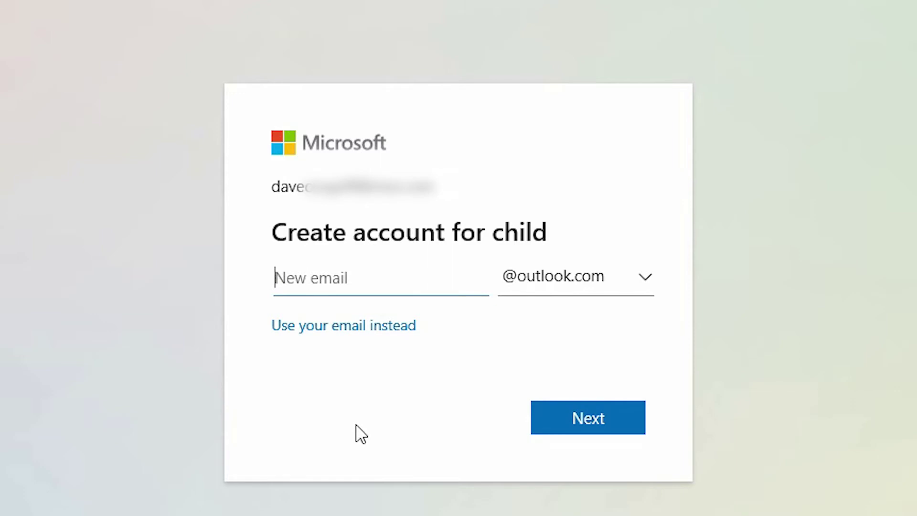
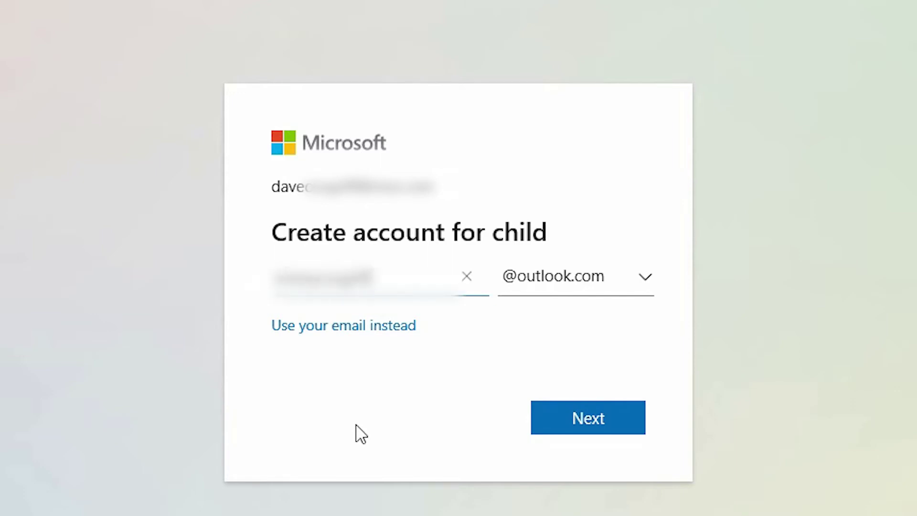
click(614, 277)
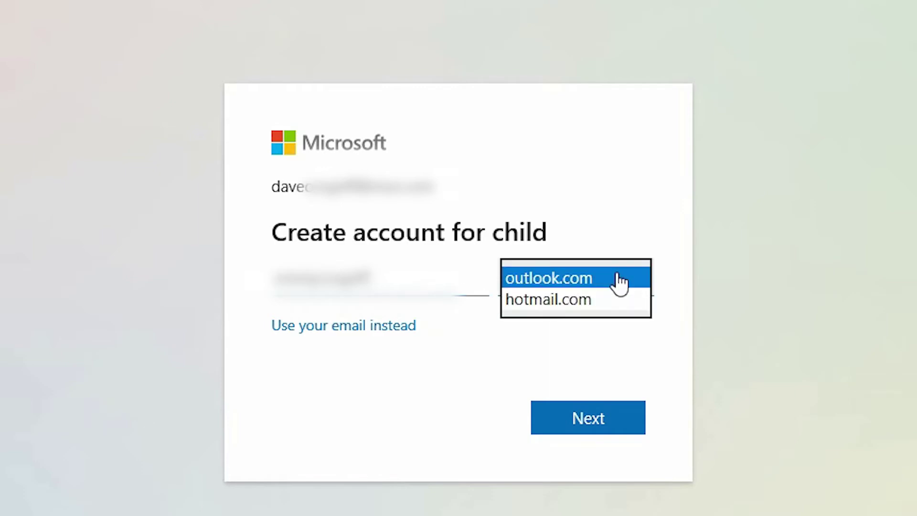
click(590, 281)
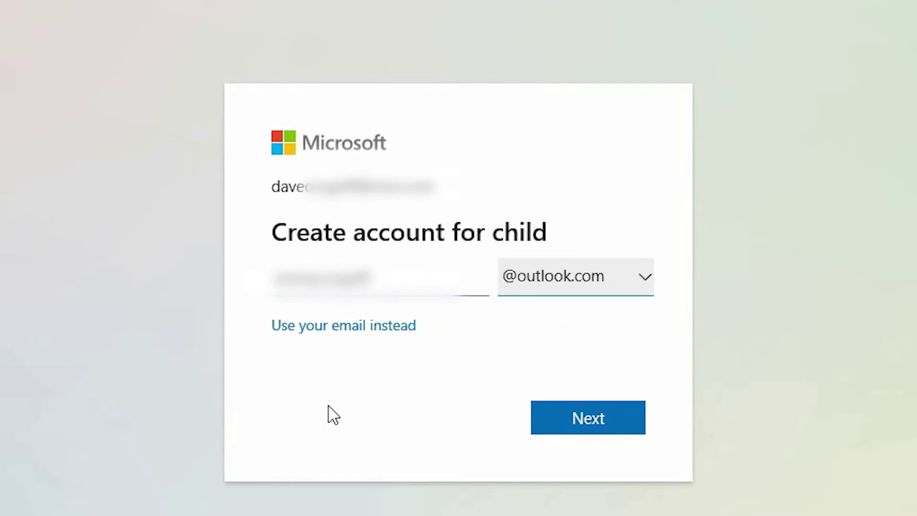
click(568, 432)
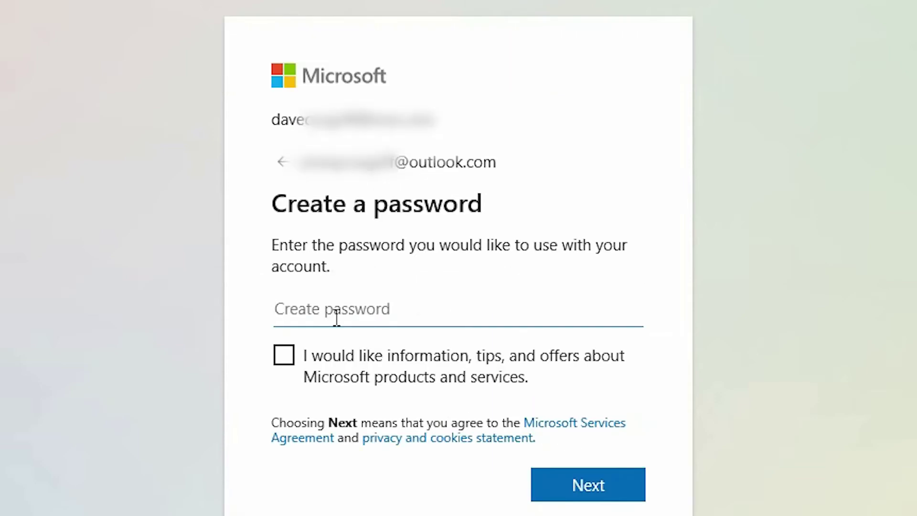
text(•••••••••••)
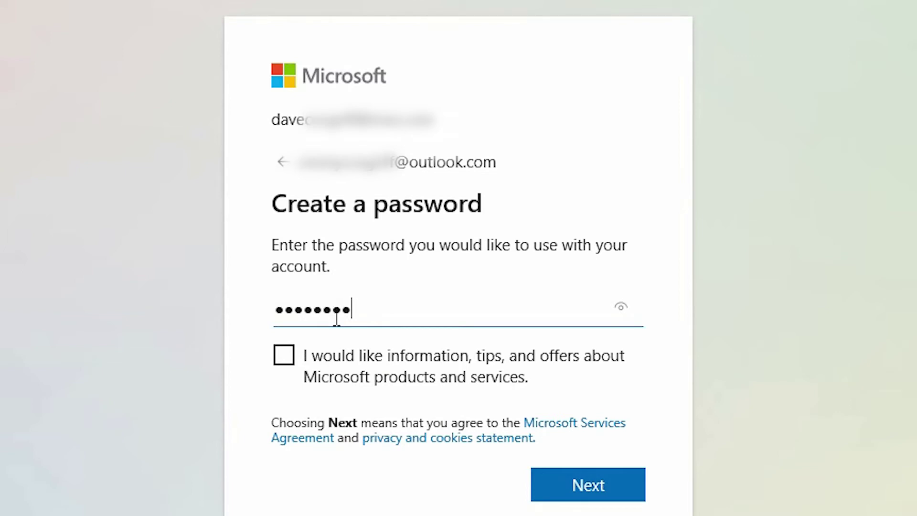
text(•)
Accept the password, then enter and submit the child's first and last name.
click(559, 492)
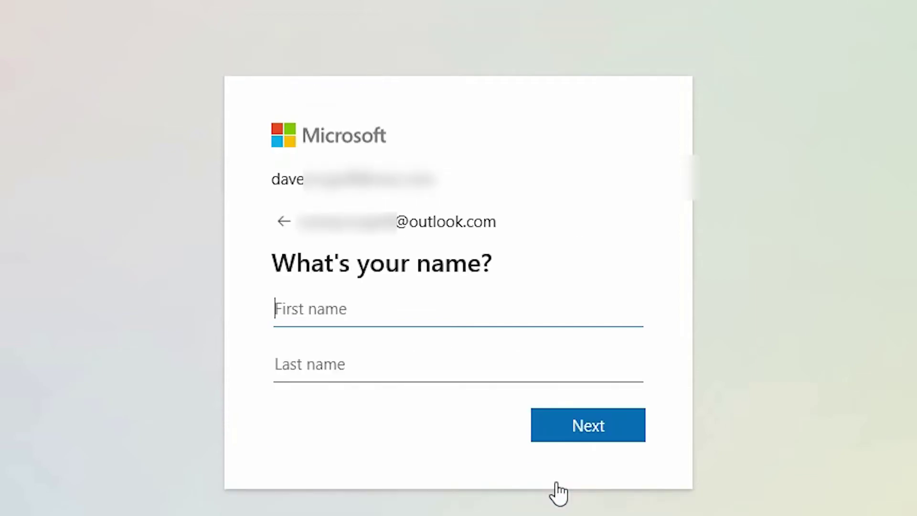
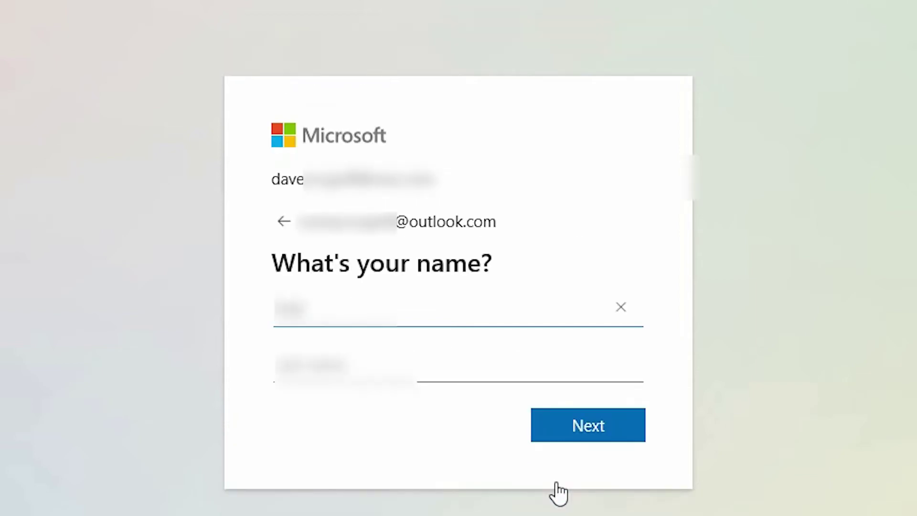
key(Tab)
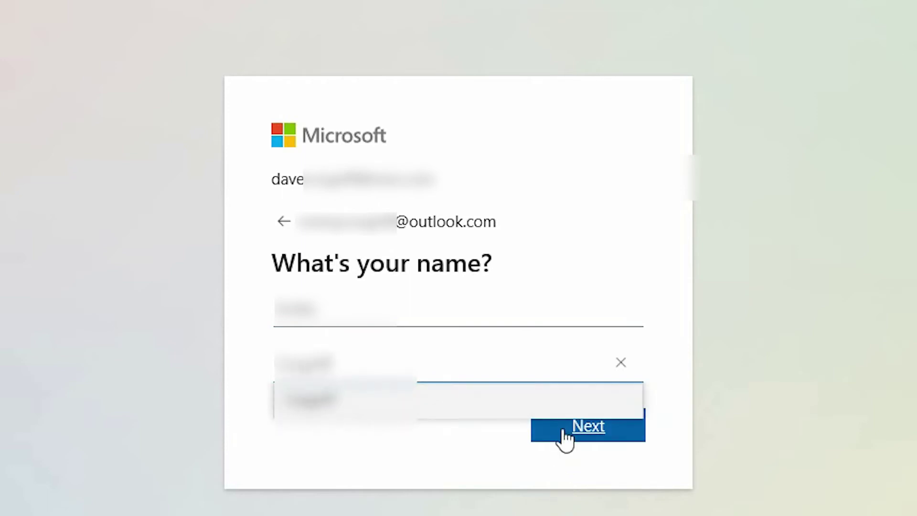
click(506, 463)
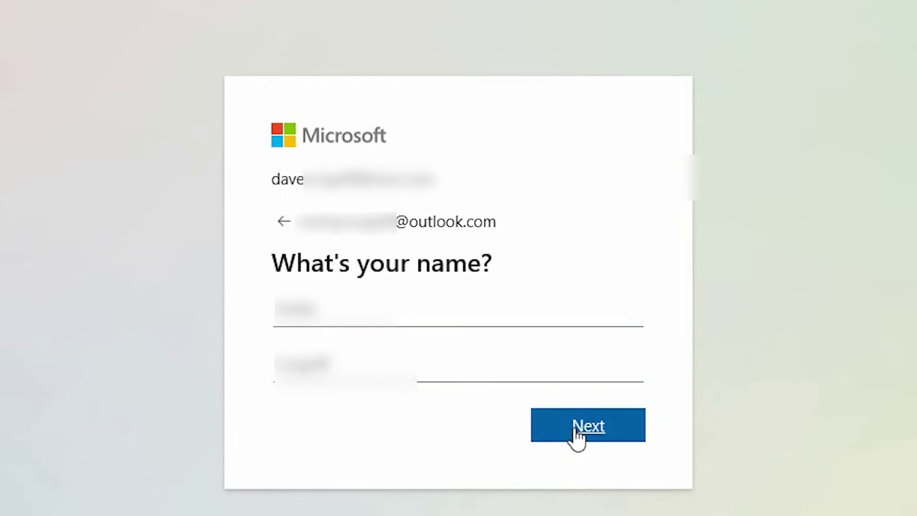
click(575, 430)
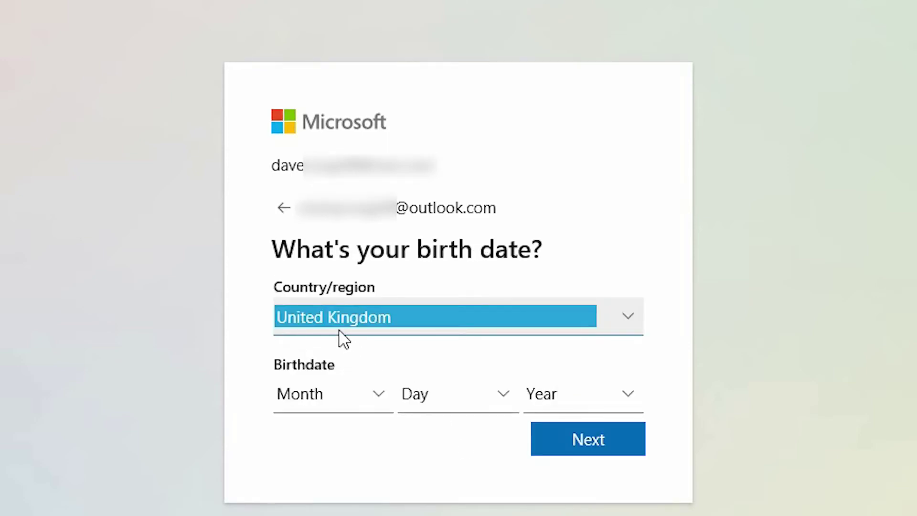
Set the child's birth date to June 23, 2014 and continue.
click(379, 401)
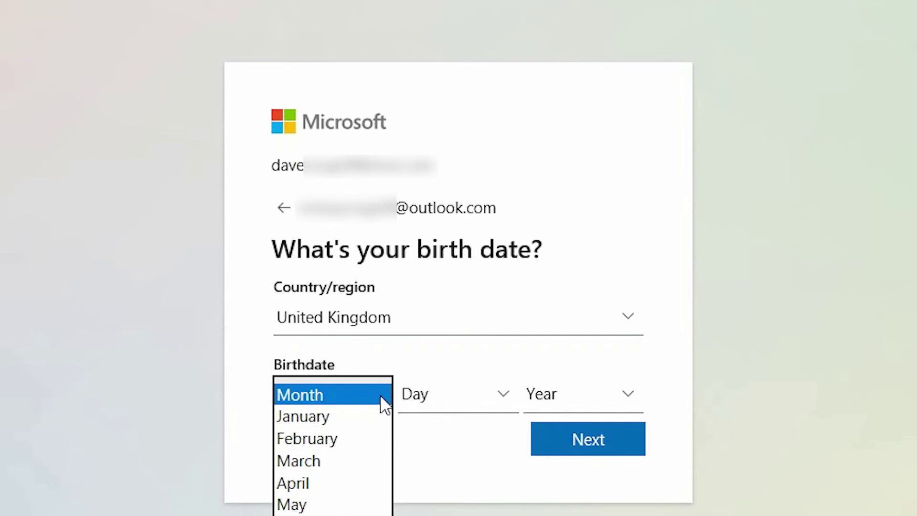
click(296, 513)
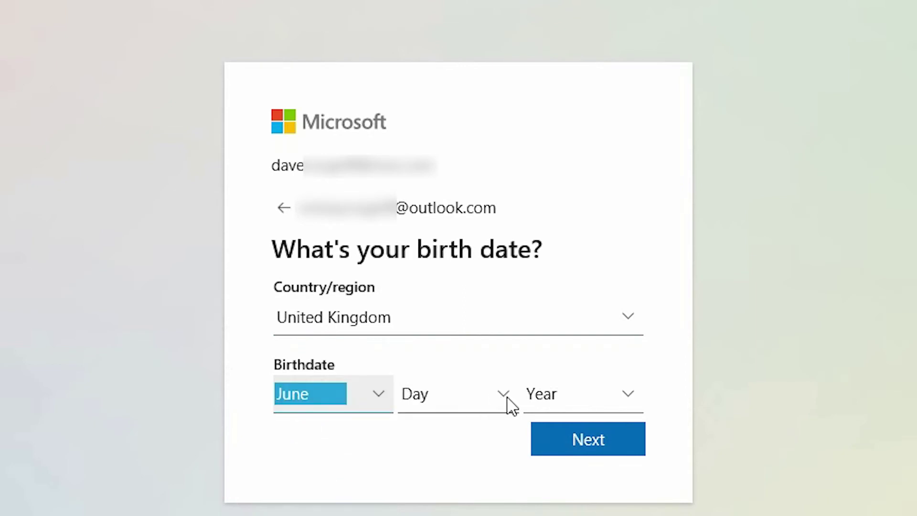
click(505, 401)
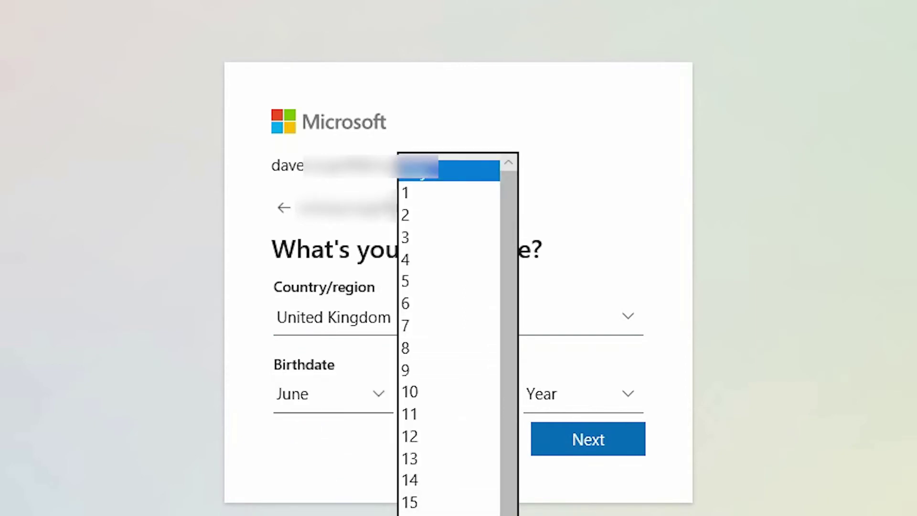
scroll(430, 477, down, 3)
click(420, 509)
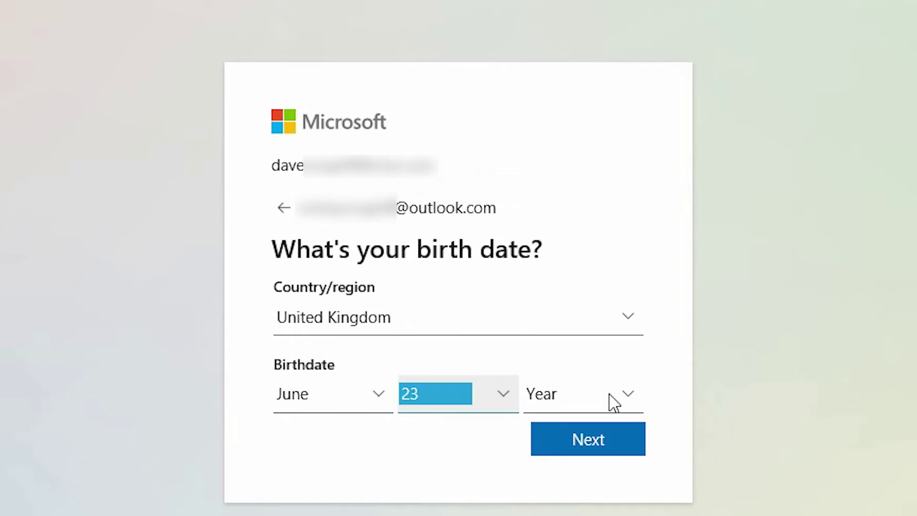
click(621, 394)
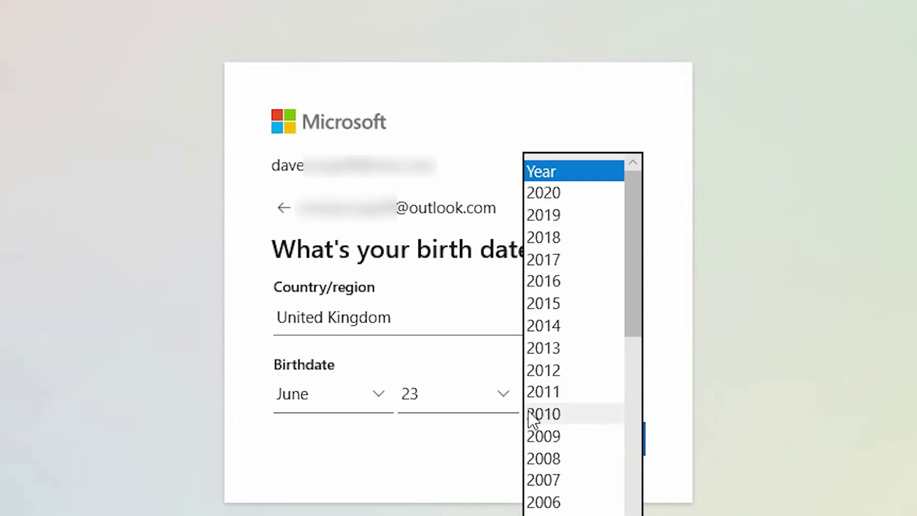
click(554, 326)
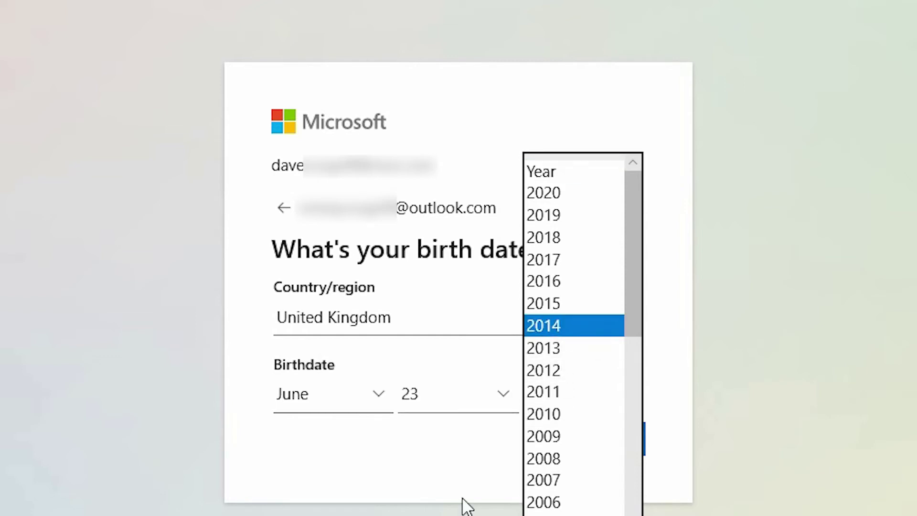
click(453, 451)
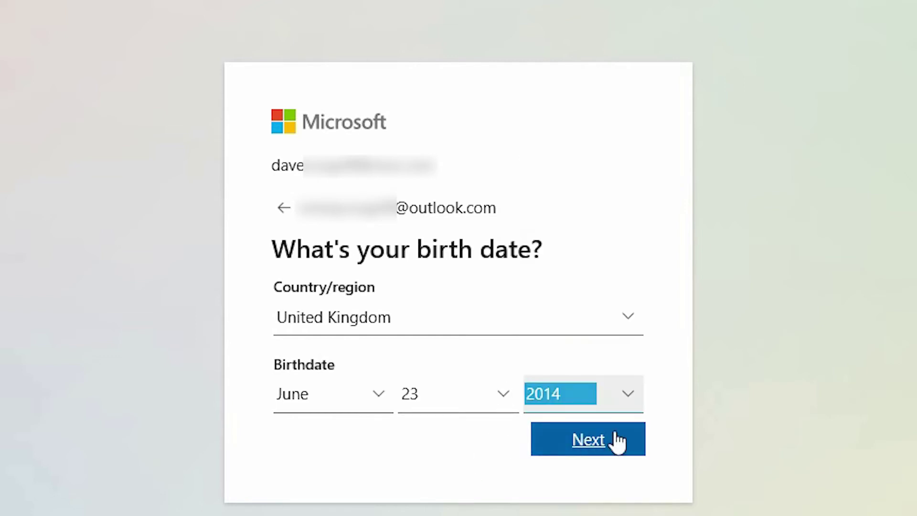
click(589, 439)
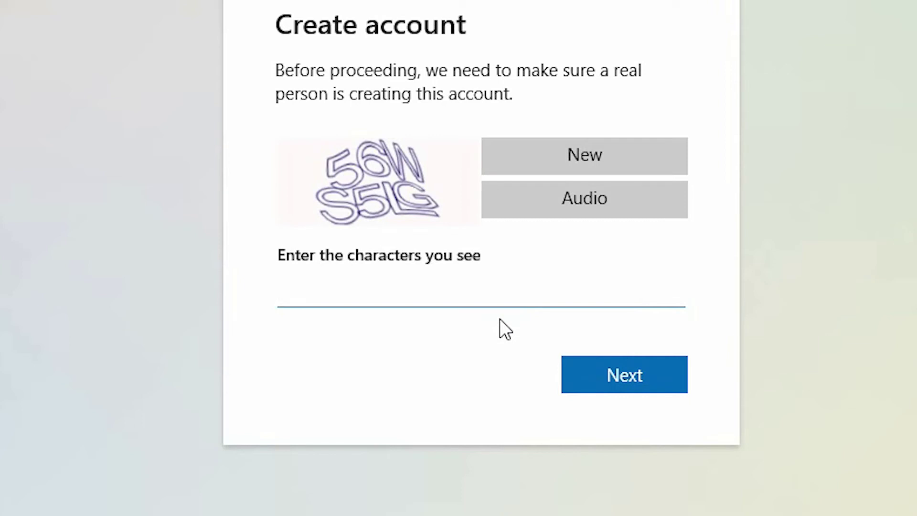
Enter the displayed verification characters and submit them.
text(56WS)
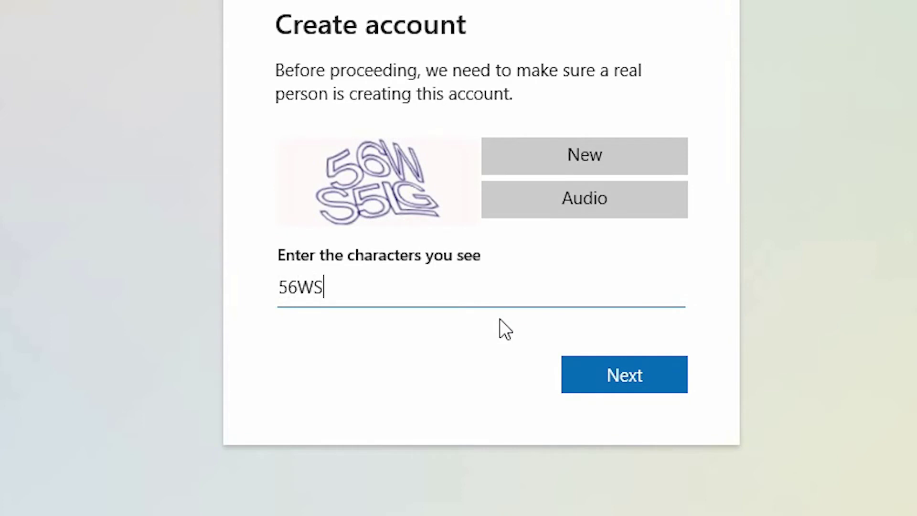
text(5LG)
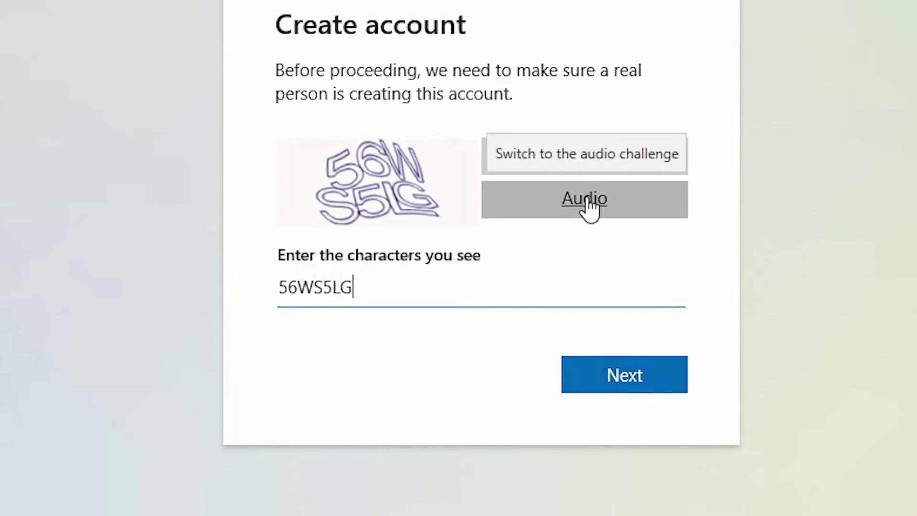
click(607, 384)
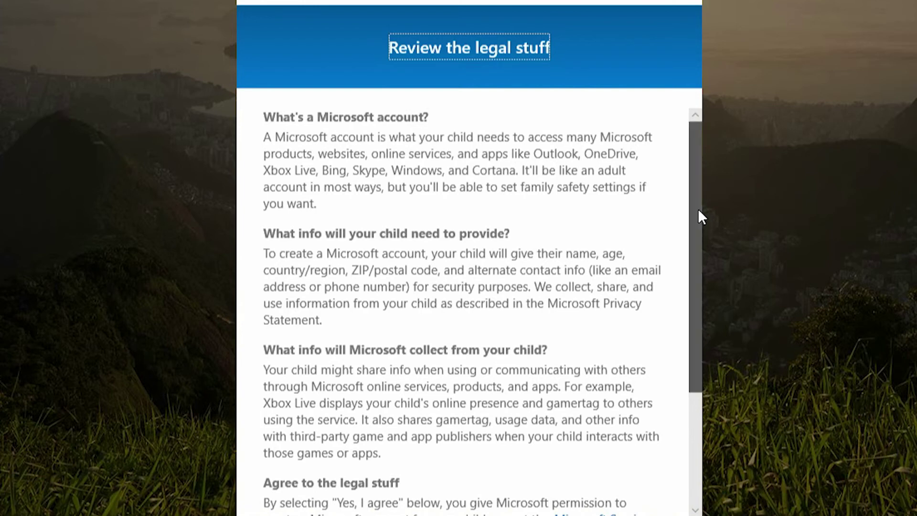
Agree to the legal terms, allow third-party app sign-in, and create the account.
drag(698, 209, 707, 338)
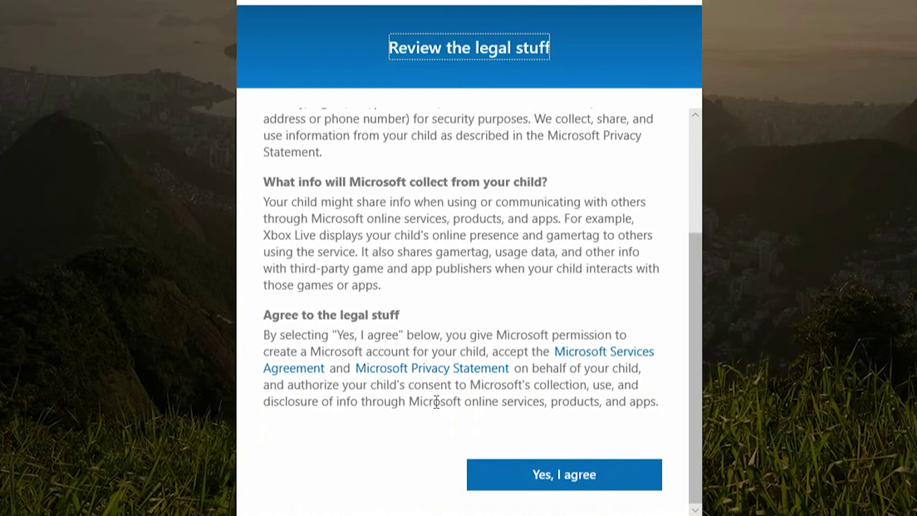
click(548, 486)
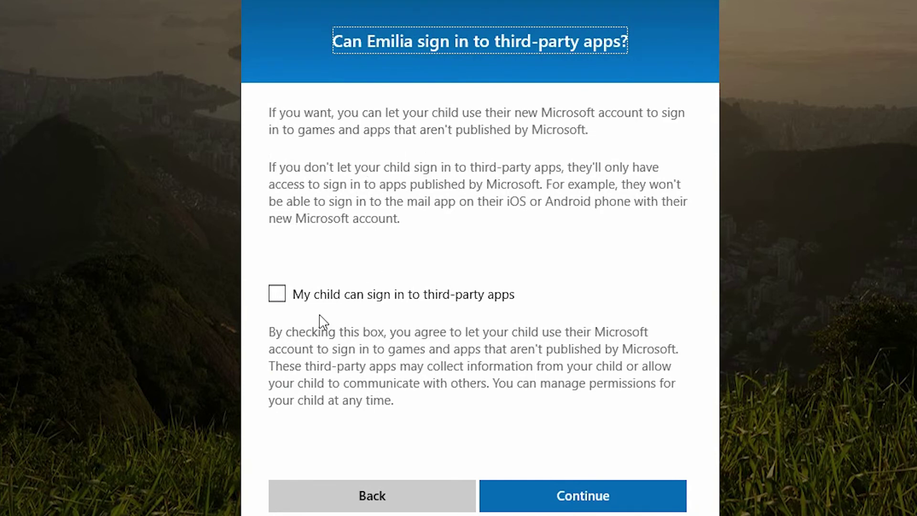
click(280, 299)
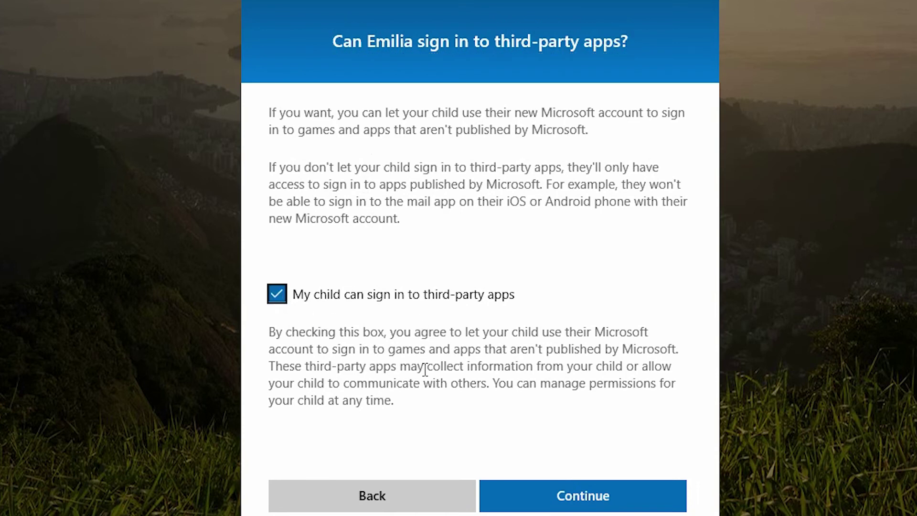
click(552, 499)
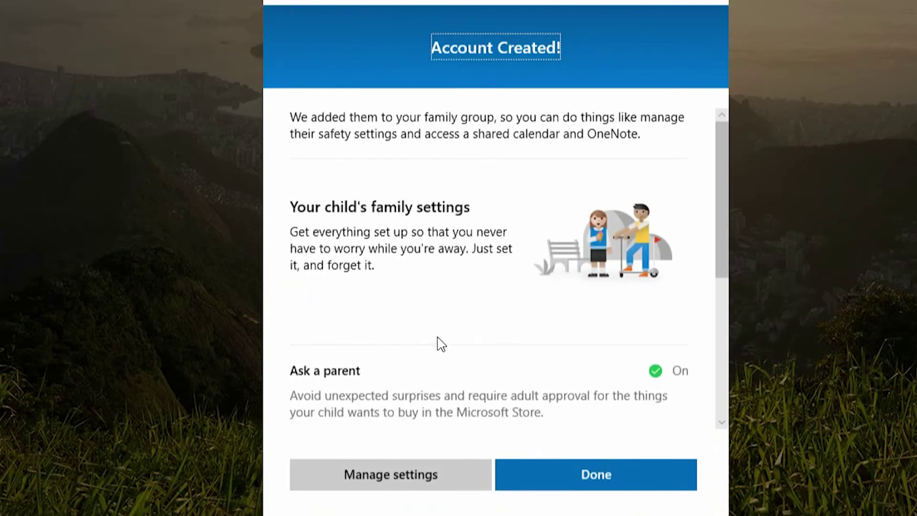
Review the Account Created summary's default settings and finish with Done.
scroll(437, 344, down, 1)
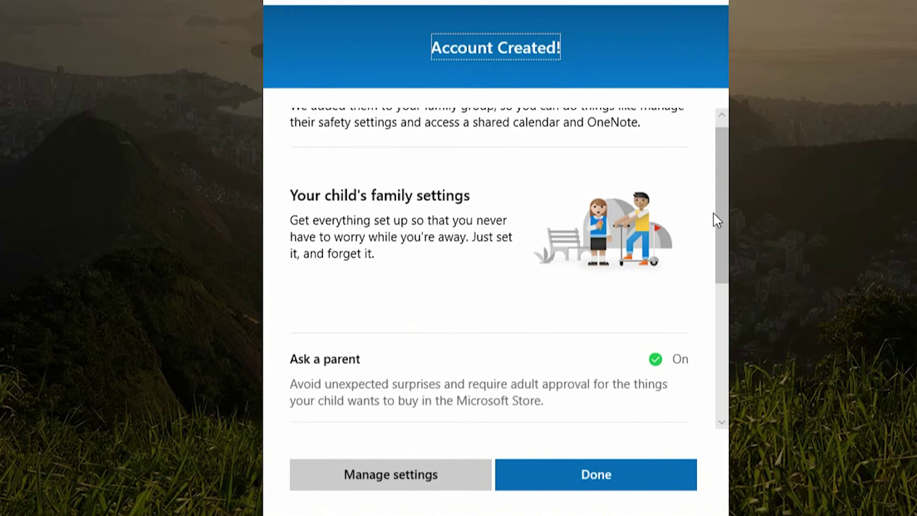
drag(721, 200, 729, 347)
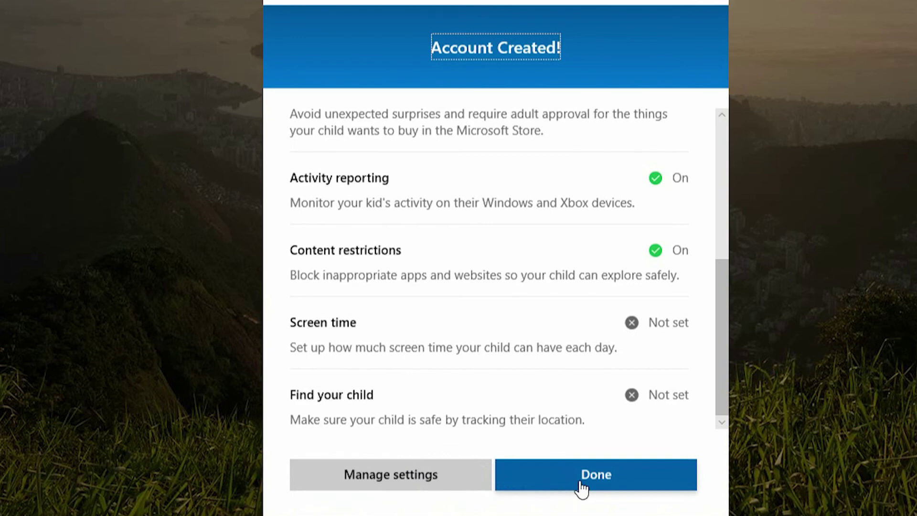
click(582, 488)
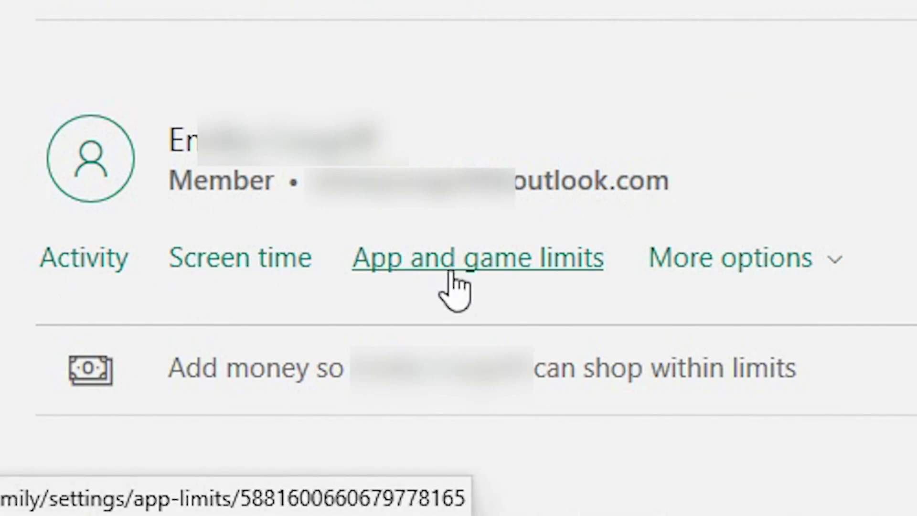
Show the More options menu for the new child member.
click(754, 294)
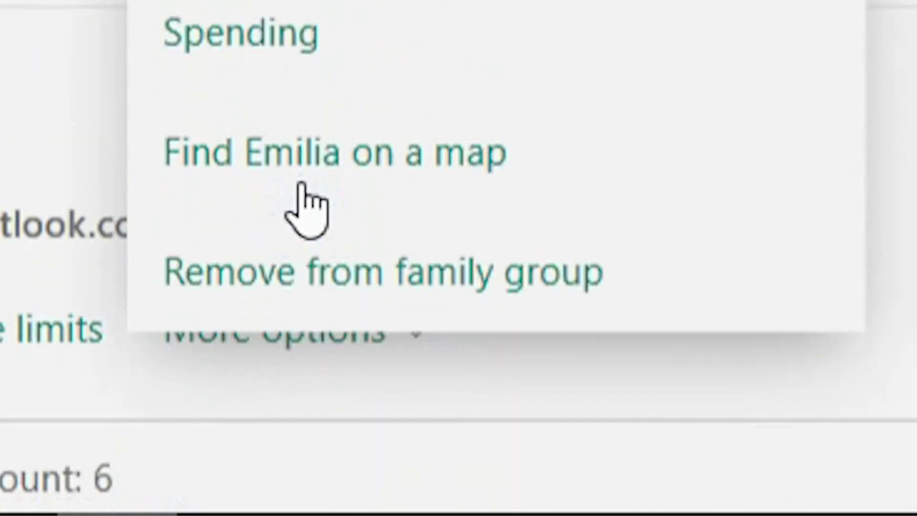